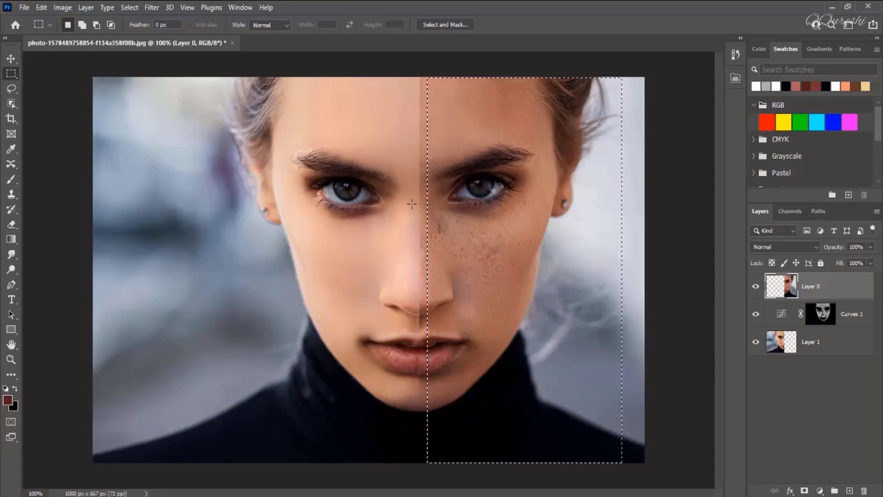
pyautogui.click(153, 105)
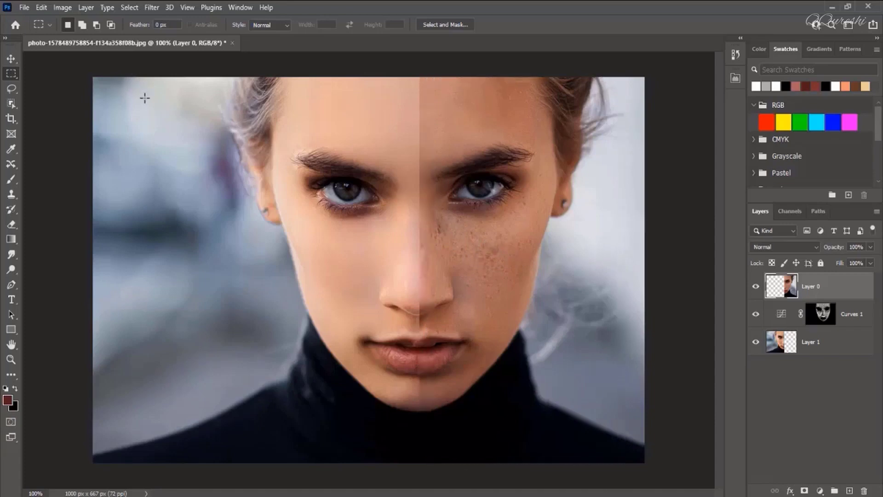
pyautogui.moveTo(134, 77); pyautogui.dragTo(416, 461)
pyautogui.hotkey('ctrl', 'd')
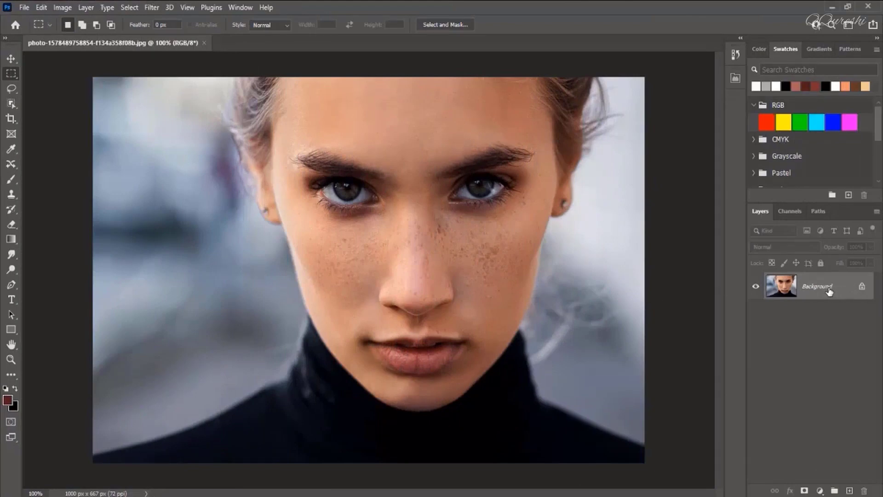
# Duplicate the Background layer and make the copy, Layer 1, the active layer.
pyautogui.hotkey('ctrl', 'j')
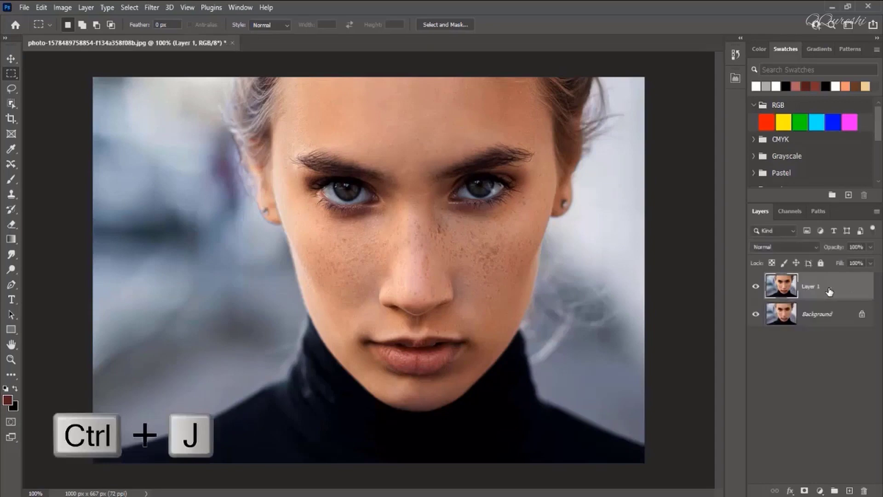
pyautogui.click(822, 313)
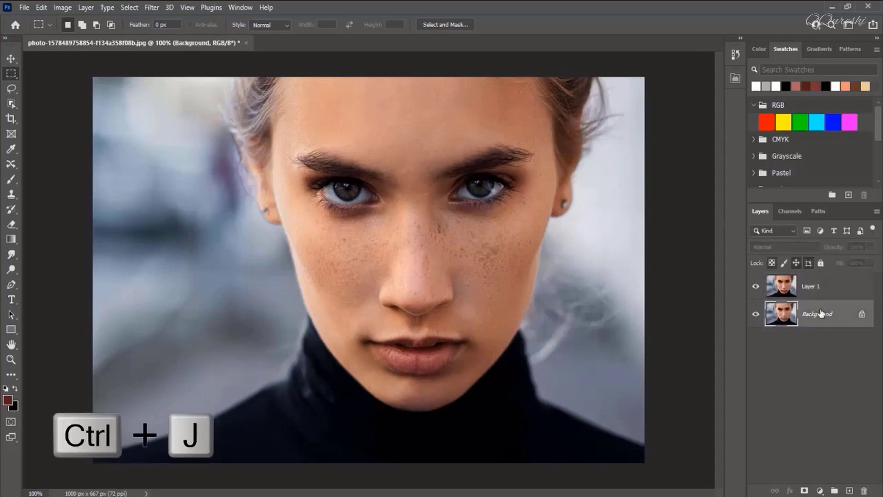
pyautogui.click(815, 286)
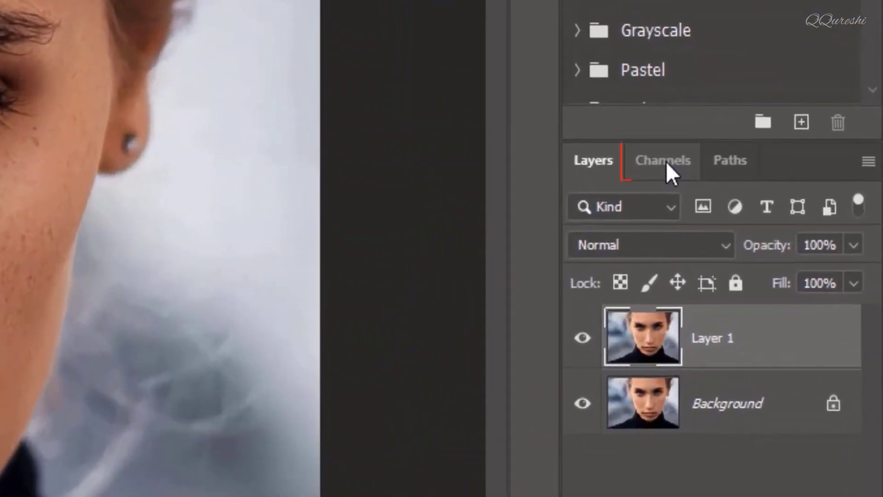
# Compare the Red, Green and Blue channels one at a time and duplicate the Blue channel.
pyautogui.click(666, 161)
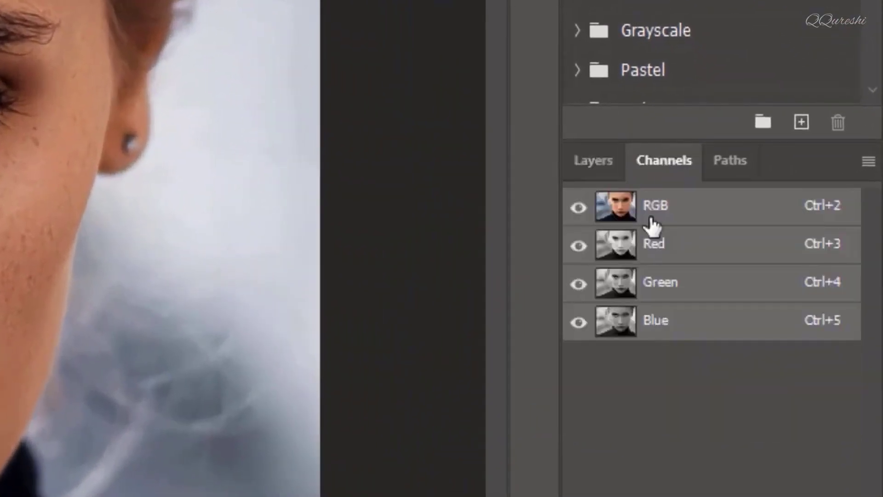
pyautogui.click(648, 249)
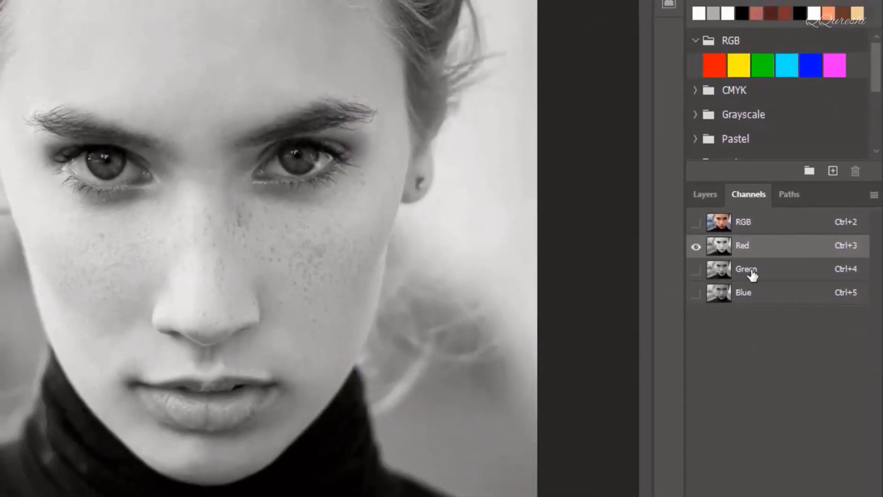
pyautogui.click(752, 273)
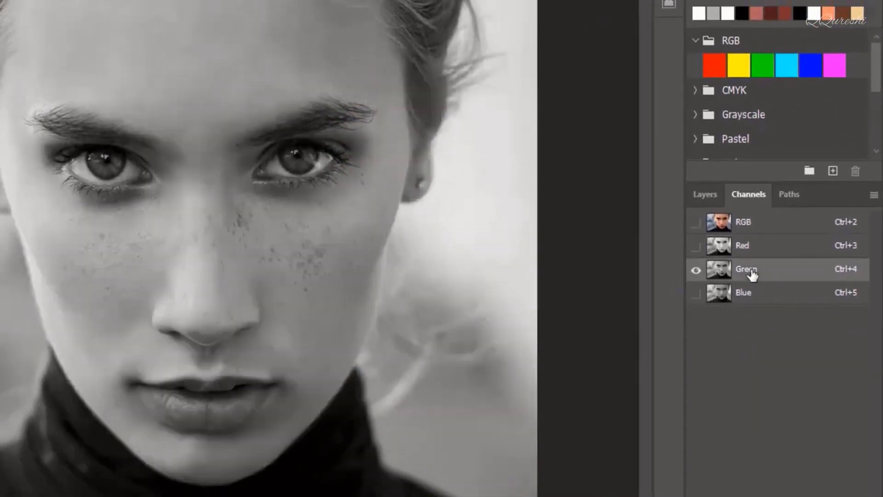
pyautogui.click(749, 298)
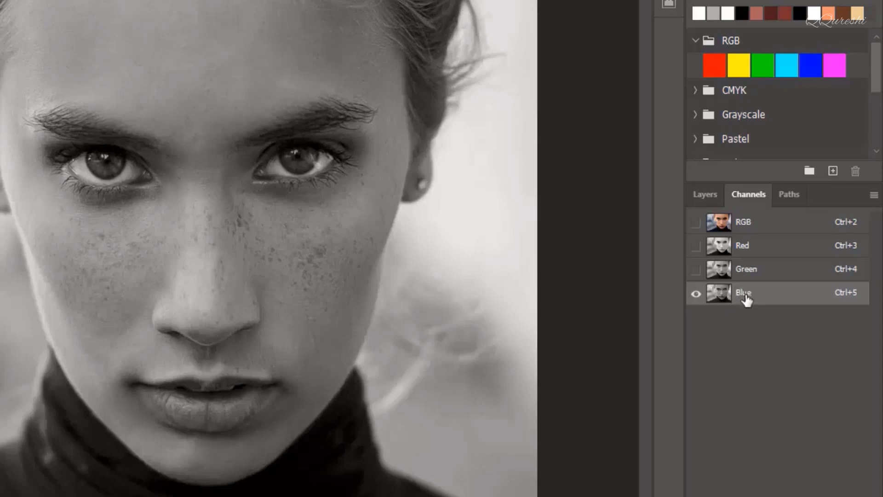
pyautogui.click(742, 248)
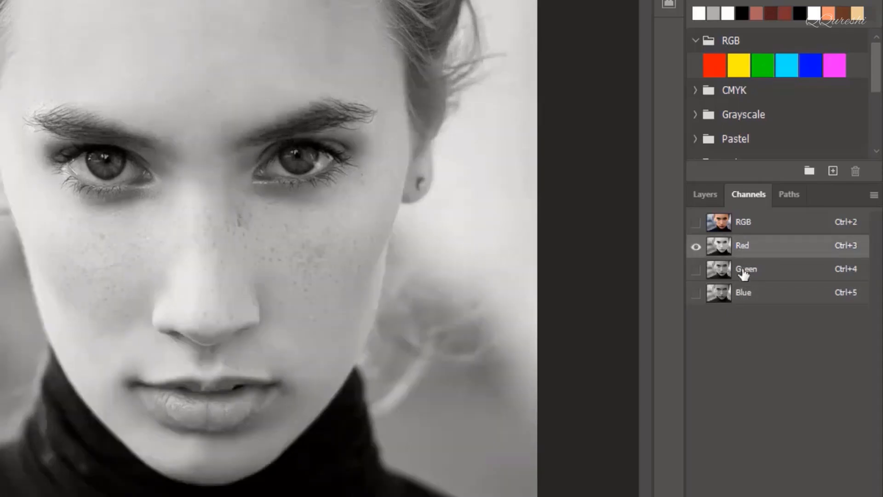
pyautogui.click(745, 274)
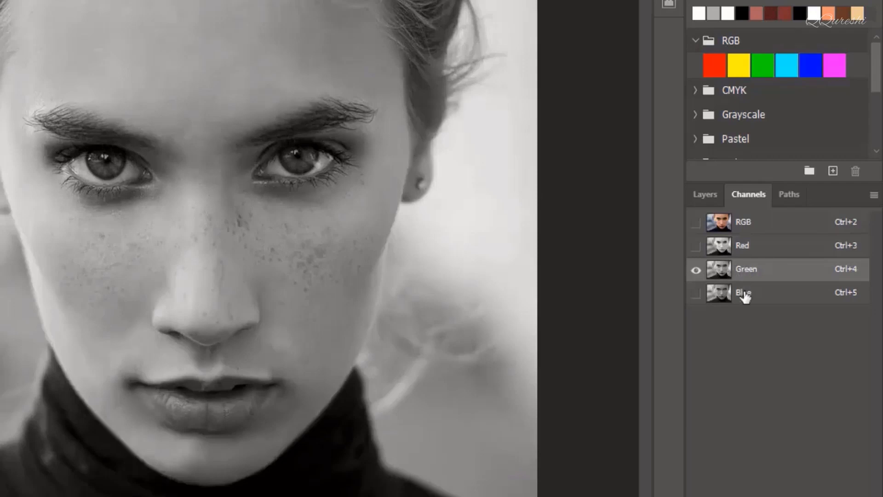
pyautogui.click(745, 297)
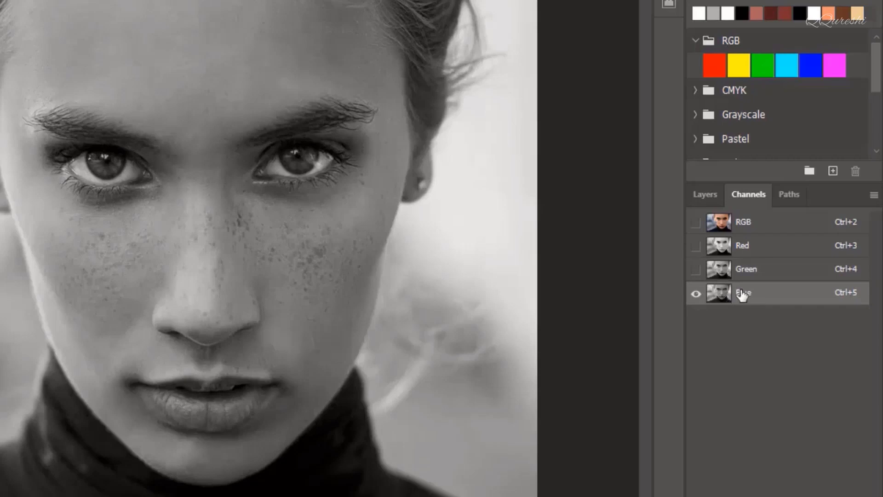
pyautogui.moveTo(755, 297); pyautogui.dragTo(848, 489)
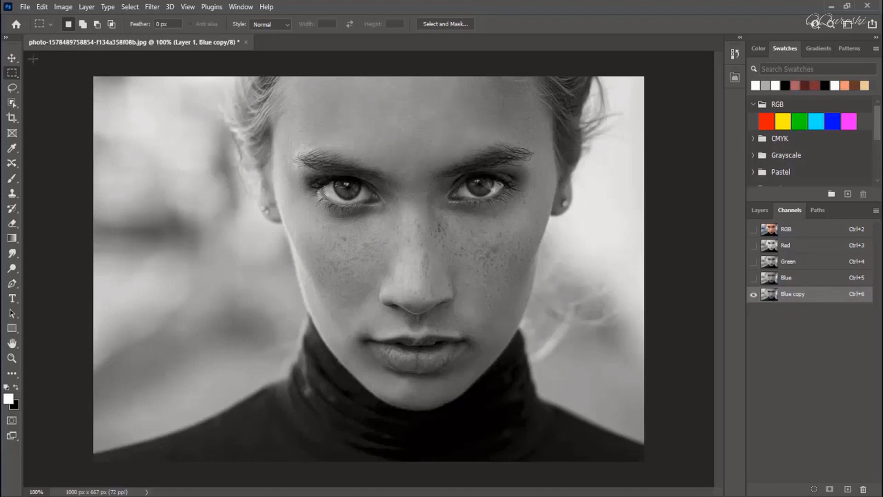
# Apply a High Pass filter with a radius of 20.0 pixels to the Blue copy channel.
pyautogui.click(154, 7)
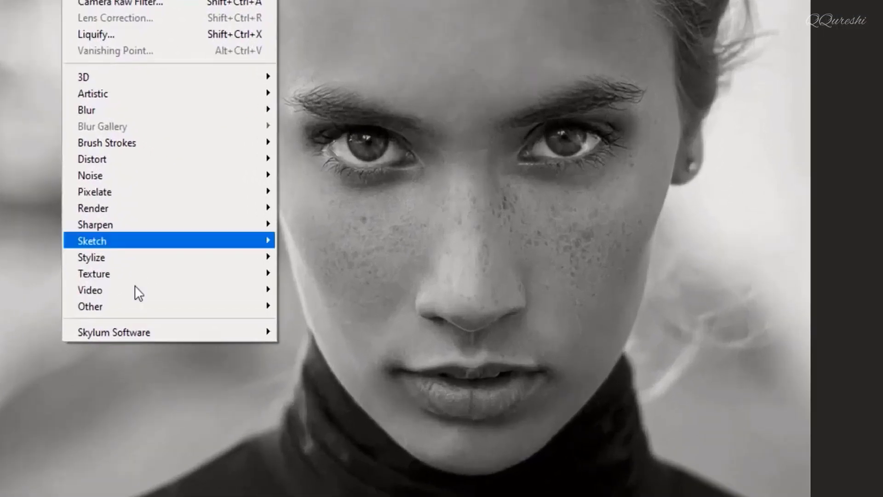
pyautogui.moveTo(147, 309)
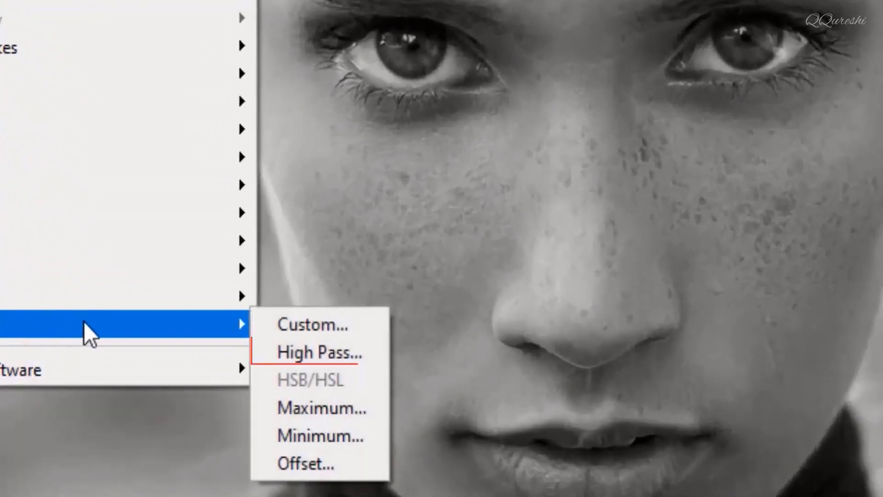
pyautogui.click(346, 351)
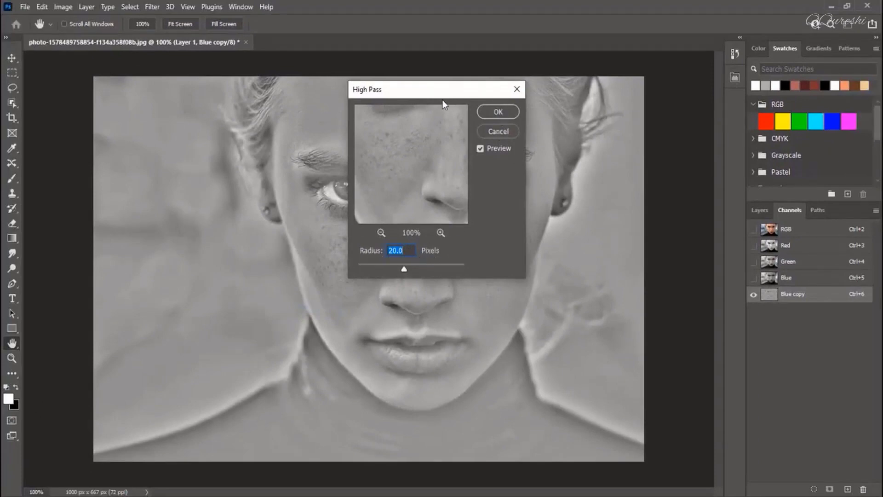
pyautogui.moveTo(427, 94); pyautogui.dragTo(534, 100)
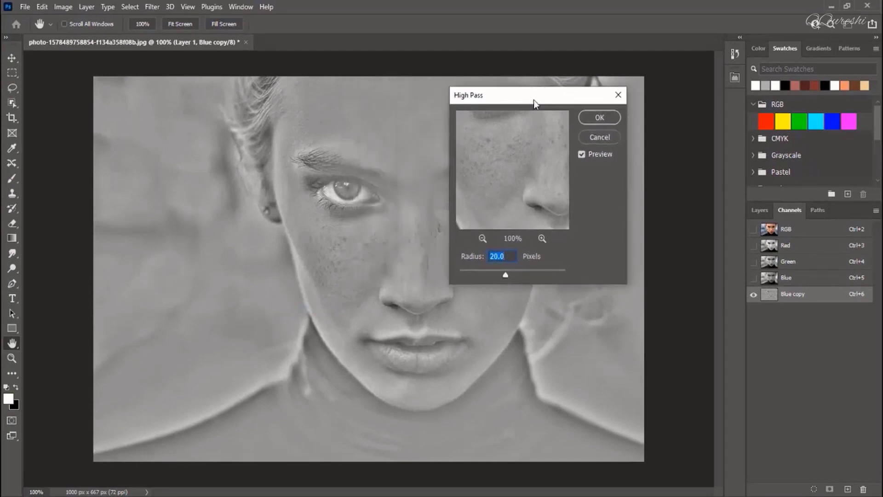
pyautogui.click(589, 118)
pyautogui.press('m')
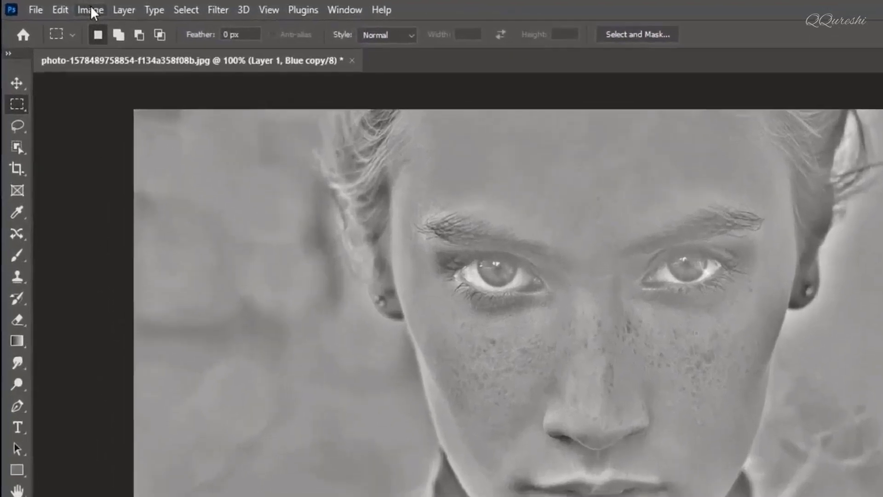
# Run Calculations on the Blue copy channel with Hard Light blending at 100% opacity, outputting to a new channel.
pyautogui.click(64, 7)
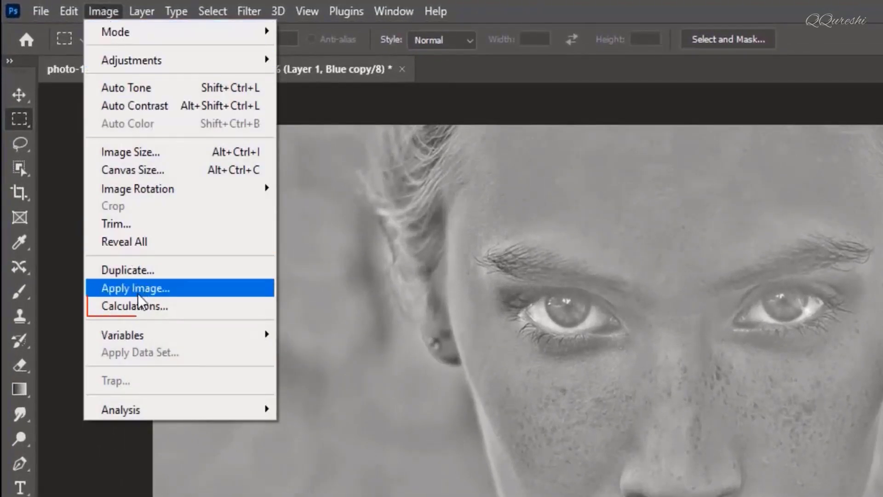
pyautogui.click(197, 305)
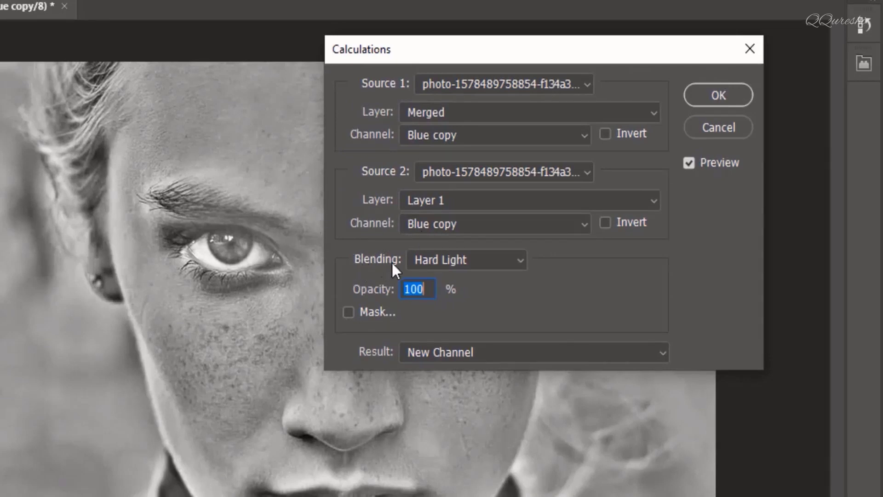
pyautogui.click(447, 261)
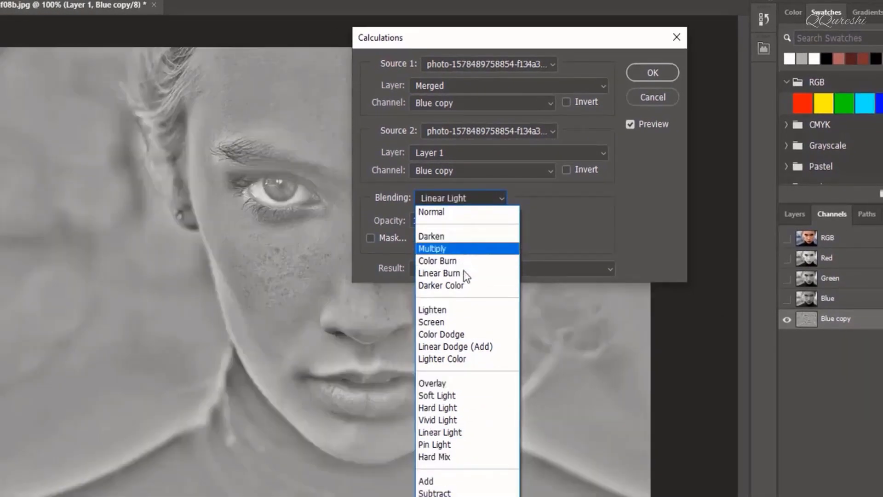
pyautogui.click(497, 413)
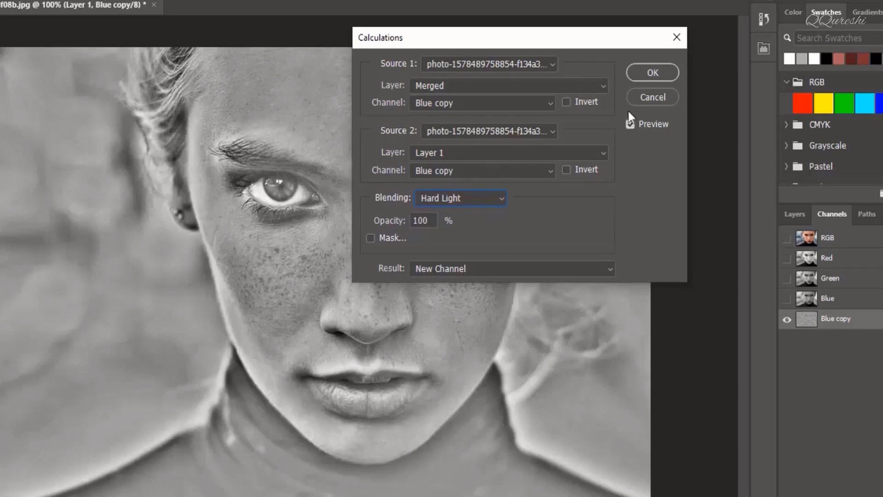
pyautogui.click(657, 74)
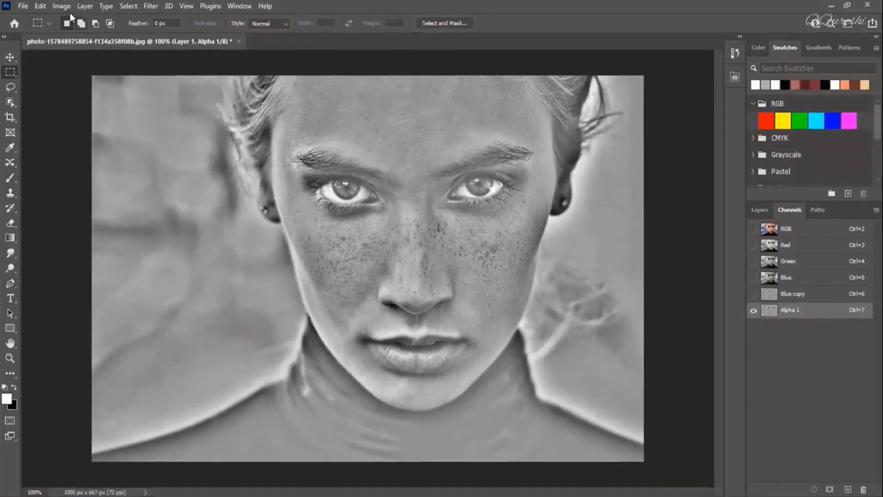
# Run Calculations on the Alpha 1 channel with Hard Light blending at 100% opacity, outputting to a new channel.
pyautogui.click(67, 7)
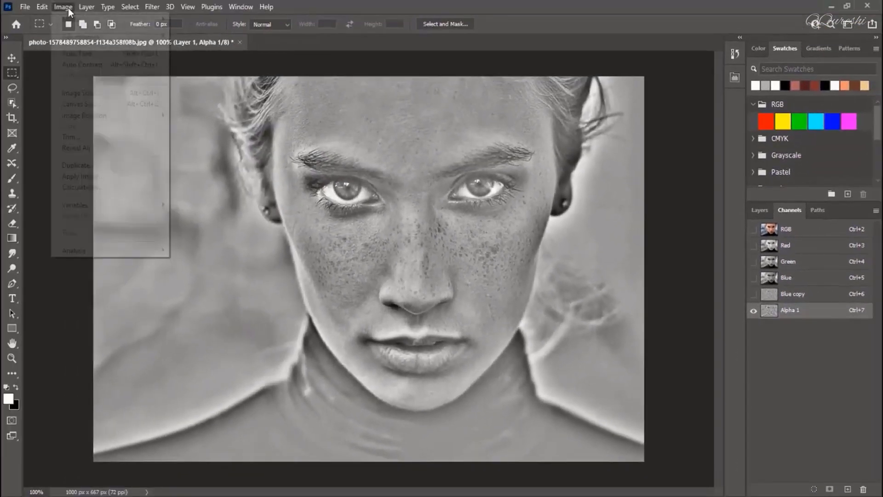
pyautogui.click(73, 186)
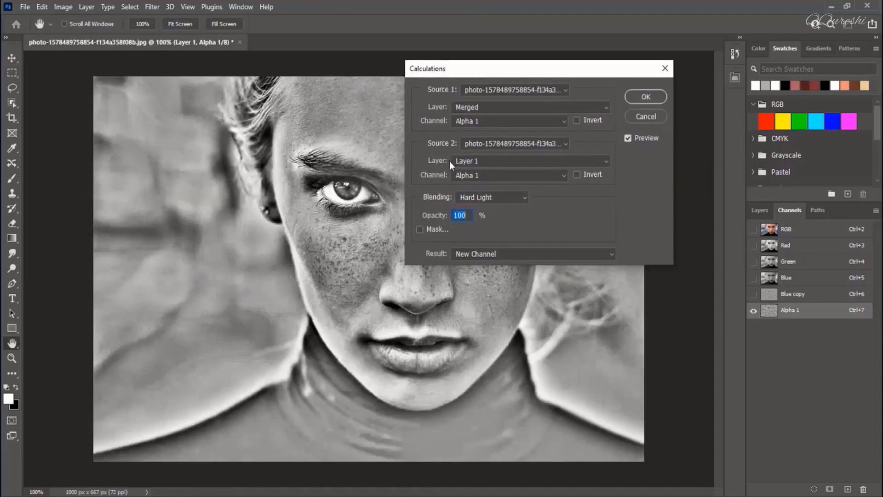
pyautogui.click(656, 97)
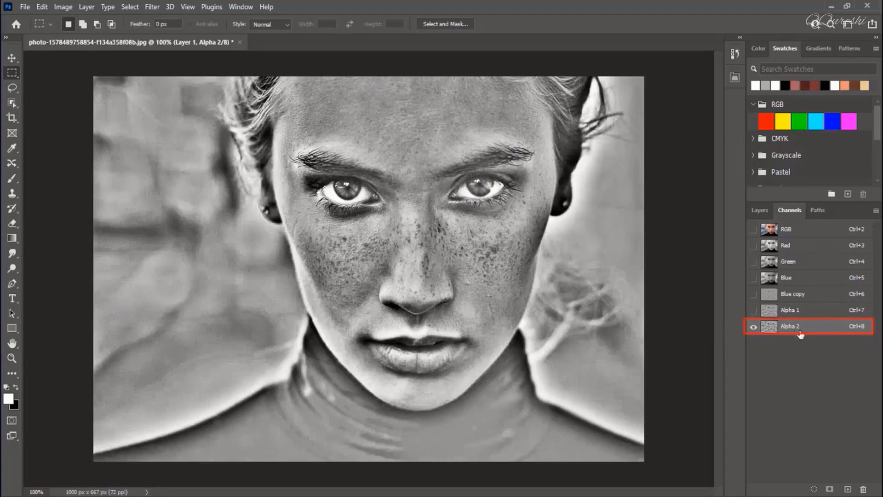
# Run Calculations on the Alpha 2 channel with Hard Light blending at 100% opacity, outputting to a new channel.
pyautogui.click(62, 9)
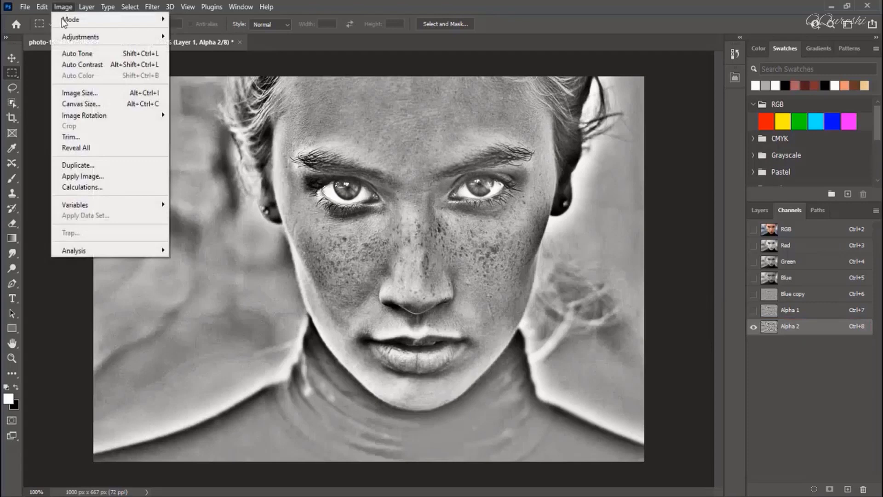
pyautogui.click(76, 187)
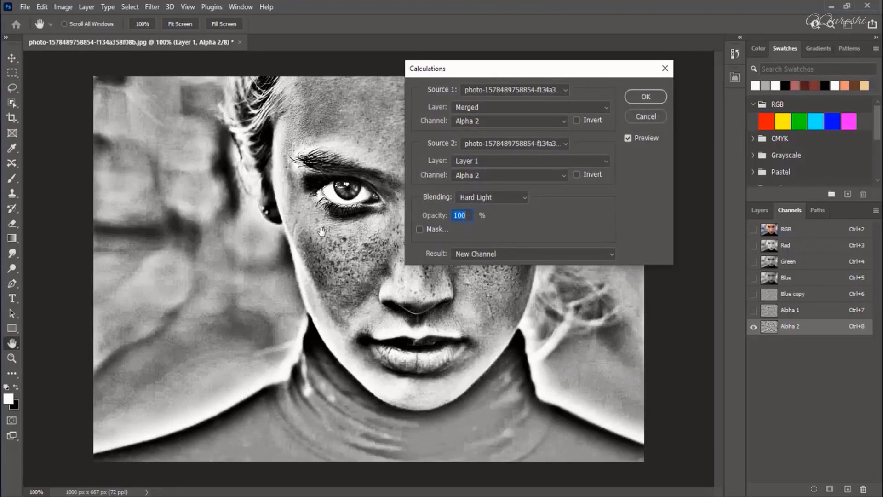
pyautogui.click(648, 98)
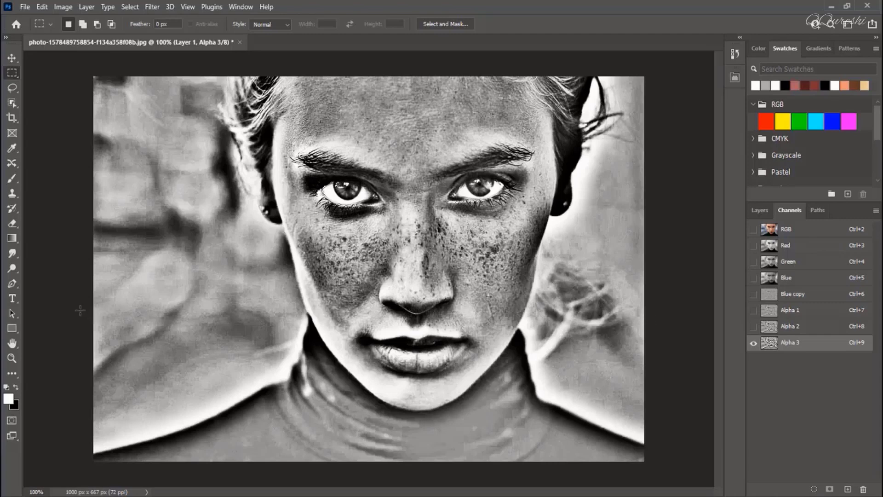
# Paint the background, hair, neck and clothing around the face white in the Alpha 3 channel with a 145 px brush.
pyautogui.click(13, 178)
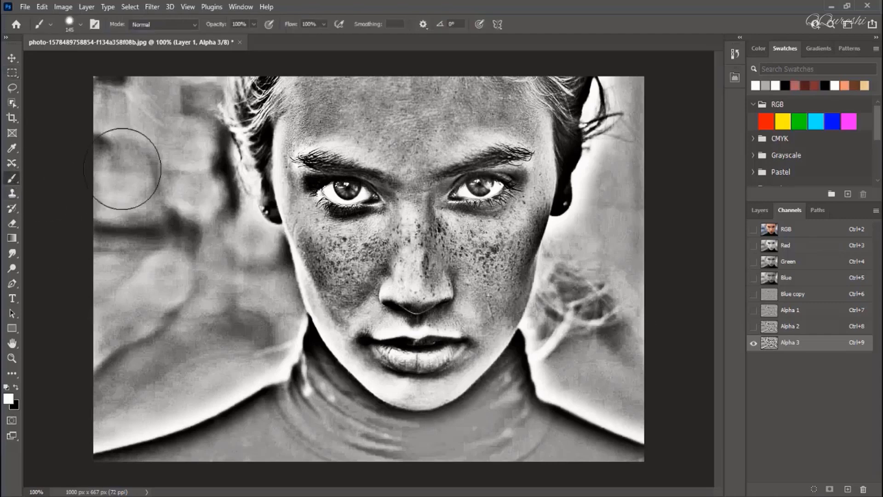
pyautogui.moveTo(147, 158)
pyautogui.mouseDown()
pyautogui.moveTo(162, 245)
pyautogui.moveTo(186, 135)
pyautogui.moveTo(213, 93)
pyautogui.moveTo(207, 130)
pyautogui.moveTo(207, 97)
pyautogui.moveTo(175, 127)
pyautogui.moveTo(152, 106)
pyautogui.moveTo(113, 116)
pyautogui.moveTo(103, 95)
pyautogui.moveTo(101, 166)
pyautogui.moveTo(130, 347)
pyautogui.moveTo(142, 274)
pyautogui.moveTo(189, 177)
pyautogui.moveTo(213, 197)
pyautogui.moveTo(230, 84)
pyautogui.moveTo(221, 127)
pyautogui.moveTo(250, 81)
pyautogui.moveTo(225, 133)
pyautogui.moveTo(227, 187)
pyautogui.moveTo(228, 148)
pyautogui.moveTo(233, 118)
pyautogui.moveTo(234, 165)
pyautogui.moveTo(248, 85)
pyautogui.moveTo(226, 158)
pyautogui.moveTo(234, 230)
pyautogui.moveTo(242, 116)
pyautogui.moveTo(238, 197)
pyautogui.moveTo(249, 262)
pyautogui.moveTo(244, 160)
pyautogui.moveTo(266, 329)
pyautogui.moveTo(285, 381)
pyautogui.moveTo(253, 257)
pyautogui.moveTo(271, 335)
pyautogui.moveTo(307, 417)
pyautogui.moveTo(274, 318)
pyautogui.moveTo(310, 387)
pyautogui.moveTo(360, 433)
pyautogui.moveTo(299, 368)
pyautogui.moveTo(355, 424)
pyautogui.moveTo(149, 437)
pyautogui.moveTo(115, 394)
pyautogui.moveTo(147, 419)
pyautogui.moveTo(184, 282)
pyautogui.moveTo(224, 415)
pyautogui.moveTo(479, 428)
pyautogui.moveTo(578, 276)
pyautogui.moveTo(597, 181)
pyautogui.moveTo(574, 79)
pyautogui.moveTo(584, 112)
pyautogui.moveTo(578, 256)
pyautogui.moveTo(545, 353)
pyautogui.moveTo(511, 405)
pyautogui.moveTo(482, 424)
pyautogui.moveTo(559, 355)
pyautogui.moveTo(659, 148)
pyautogui.moveTo(645, 112)
pyautogui.moveTo(601, 398)
pyautogui.moveTo(531, 457)
pyautogui.moveTo(621, 419)
pyautogui.moveTo(615, 355)
pyautogui.mouseUp()
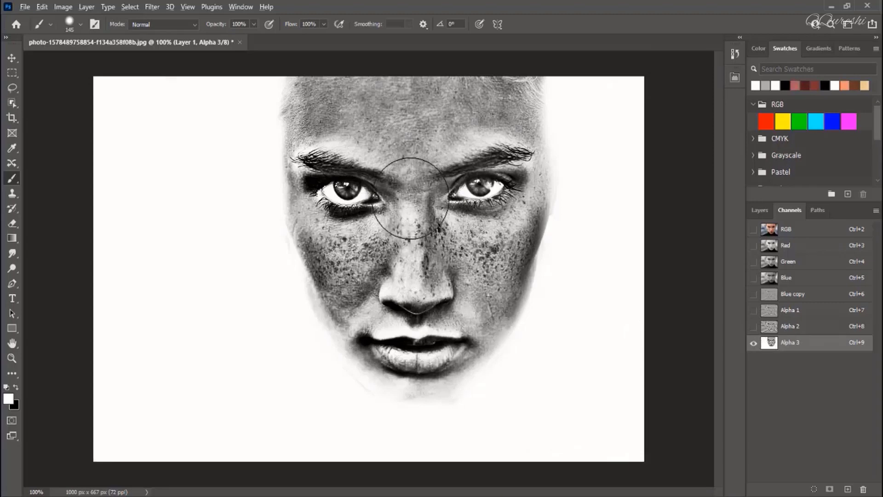
# Paint the eyebrows, eyes and lips white in the Alpha 3 channel with a soft brush of about 35 px.
pyautogui.moveTo(410, 198)
pyautogui.mouseDown()
pyautogui.moveTo(413, 190)
pyautogui.moveTo(415, 199)
pyautogui.moveTo(451, 199)
pyautogui.moveTo(388, 200)
pyautogui.mouseUp()
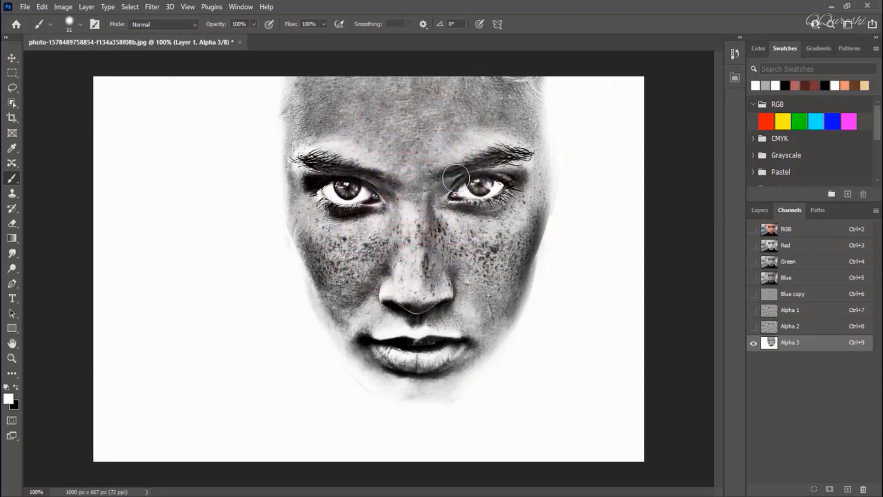
pyautogui.moveTo(456, 177)
pyautogui.mouseDown()
pyautogui.moveTo(440, 178)
pyautogui.moveTo(494, 159)
pyautogui.mouseUp()
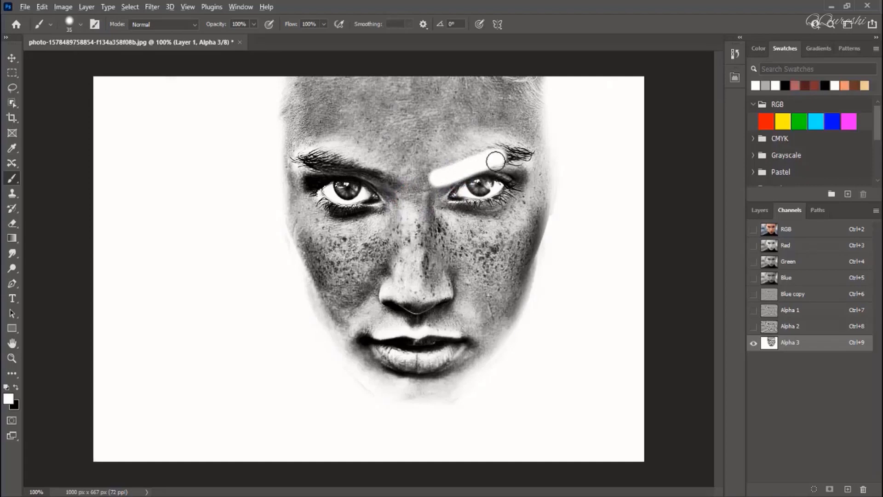
pyautogui.moveTo(496, 161)
pyautogui.mouseDown()
pyautogui.moveTo(493, 21)
pyautogui.moveTo(493, 58)
pyautogui.mouseUp()
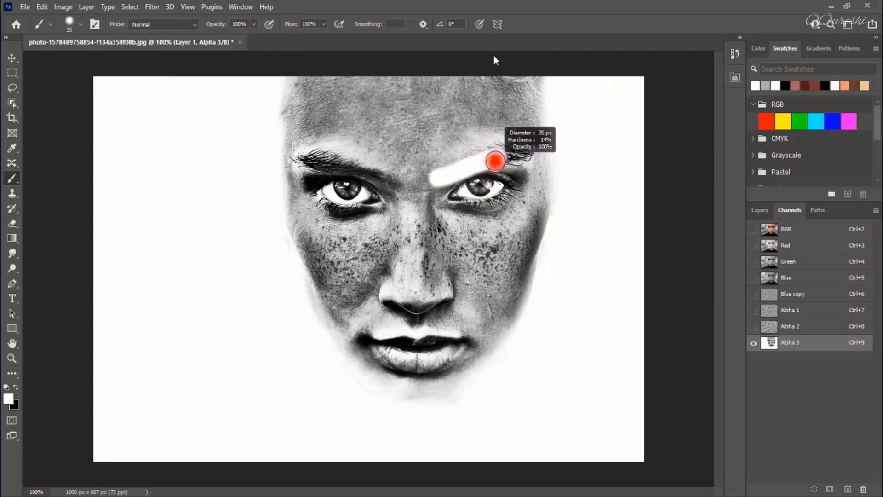
pyautogui.moveTo(493, 55); pyautogui.dragTo(493, 55)
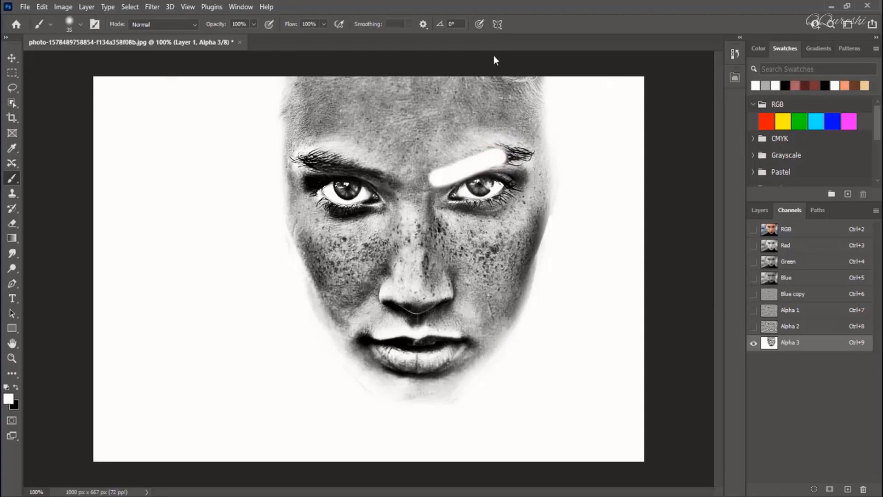
pyautogui.moveTo(496, 158)
pyautogui.mouseDown()
pyautogui.moveTo(525, 155)
pyautogui.moveTo(482, 158)
pyautogui.moveTo(530, 155)
pyautogui.moveTo(490, 165)
pyautogui.moveTo(452, 197)
pyautogui.moveTo(491, 199)
pyautogui.moveTo(510, 181)
pyautogui.moveTo(479, 188)
pyautogui.moveTo(516, 171)
pyautogui.moveTo(503, 197)
pyautogui.moveTo(445, 198)
pyautogui.mouseUp()
pyautogui.moveTo(394, 185)
pyautogui.mouseDown()
pyautogui.moveTo(299, 158)
pyautogui.moveTo(352, 164)
pyautogui.moveTo(362, 175)
pyautogui.moveTo(313, 175)
pyautogui.moveTo(309, 184)
pyautogui.moveTo(307, 175)
pyautogui.moveTo(324, 197)
pyautogui.moveTo(381, 200)
pyautogui.moveTo(329, 185)
pyautogui.moveTo(346, 200)
pyautogui.moveTo(368, 194)
pyautogui.moveTo(334, 179)
pyautogui.mouseUp()
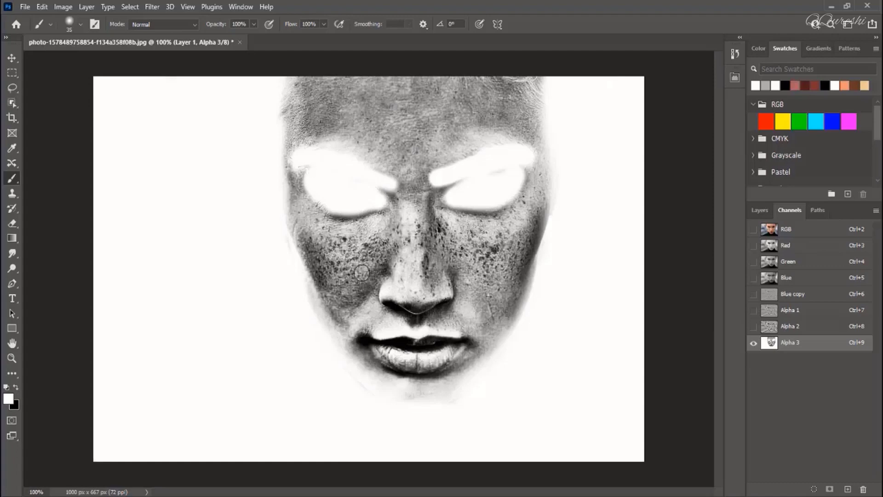
pyautogui.moveTo(386, 351)
pyautogui.mouseDown()
pyautogui.moveTo(363, 341)
pyautogui.moveTo(465, 343)
pyautogui.moveTo(409, 359)
pyautogui.moveTo(377, 352)
pyautogui.moveTo(409, 365)
pyautogui.moveTo(473, 345)
pyautogui.moveTo(393, 354)
pyautogui.moveTo(430, 356)
pyautogui.moveTo(370, 347)
pyautogui.moveTo(425, 354)
pyautogui.mouseUp()
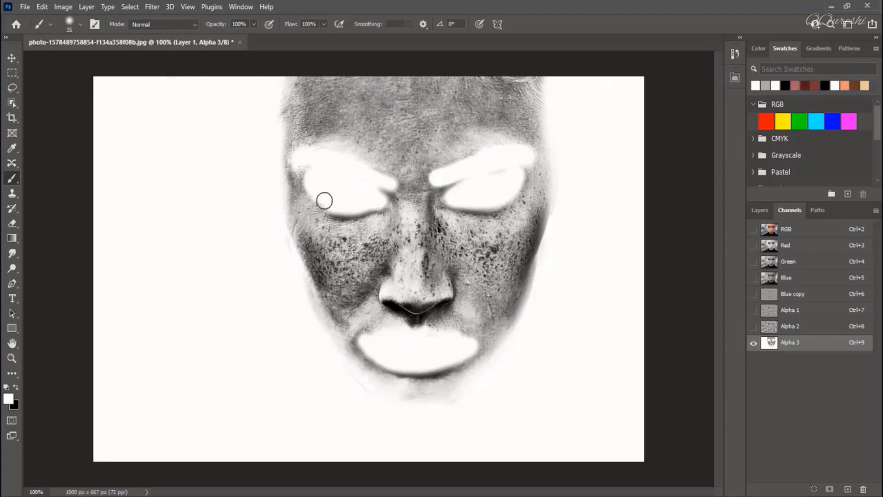
pyautogui.moveTo(335, 208); pyautogui.dragTo(375, 204)
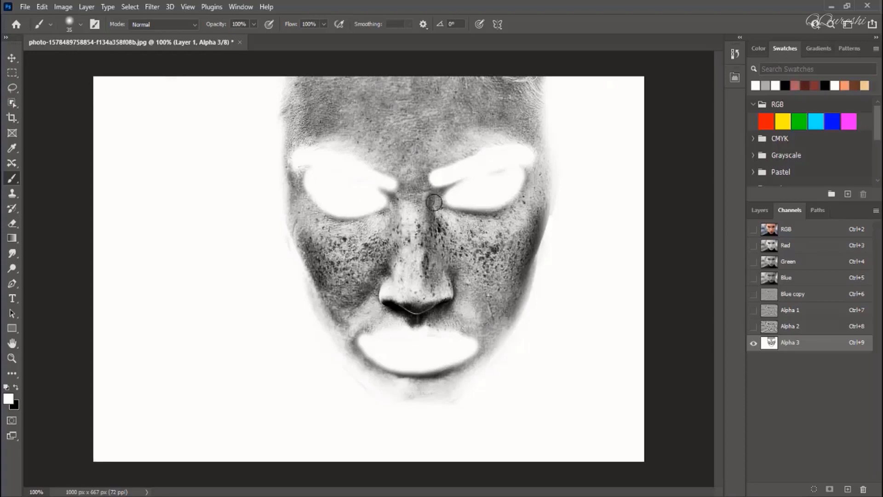
pyautogui.moveTo(453, 203)
pyautogui.mouseDown()
pyautogui.moveTo(501, 201)
pyautogui.moveTo(511, 183)
pyautogui.moveTo(499, 175)
pyautogui.mouseUp()
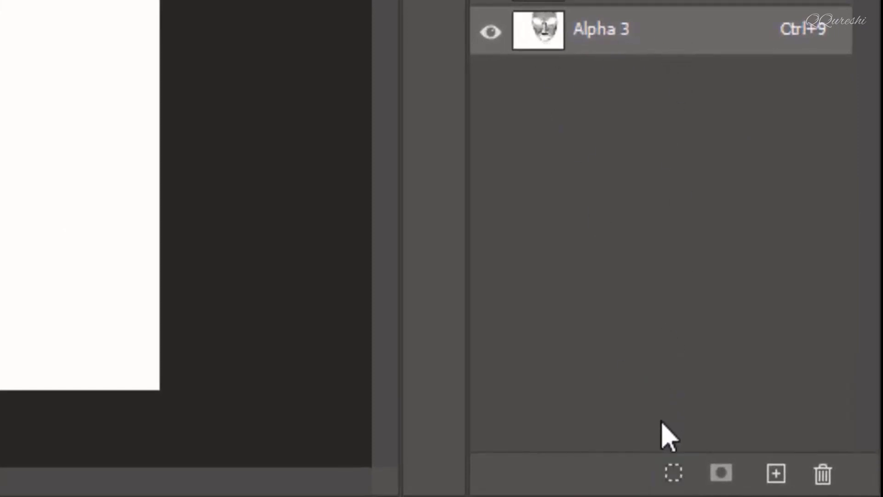
# Load the Alpha 3 channel as a selection and invert it over the RGB composite of Layer 1.
pyautogui.click(667, 475)
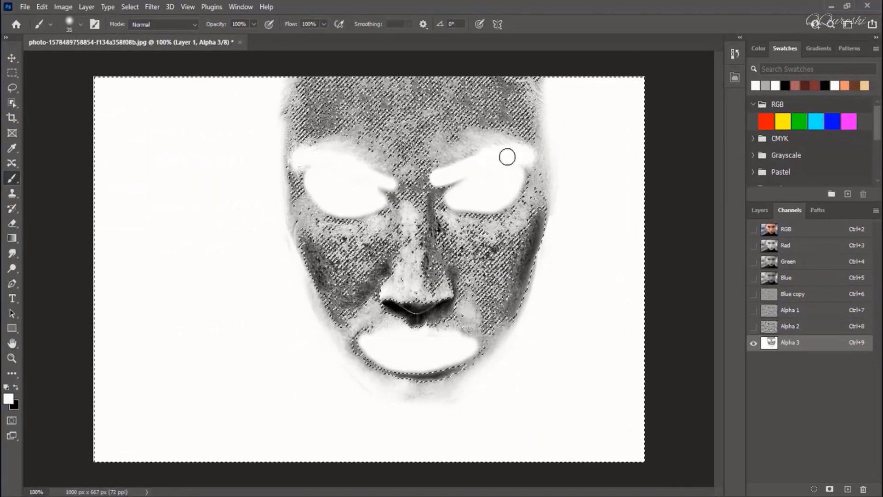
pyautogui.click(786, 230)
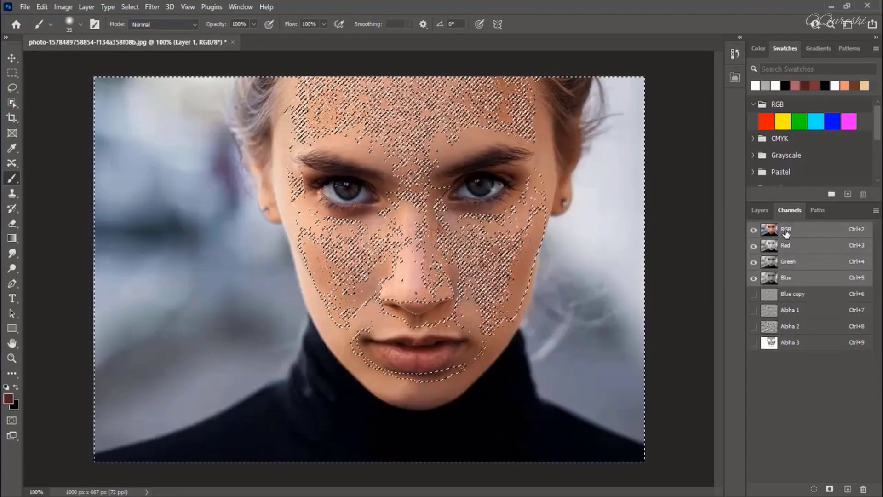
pyautogui.click(760, 210)
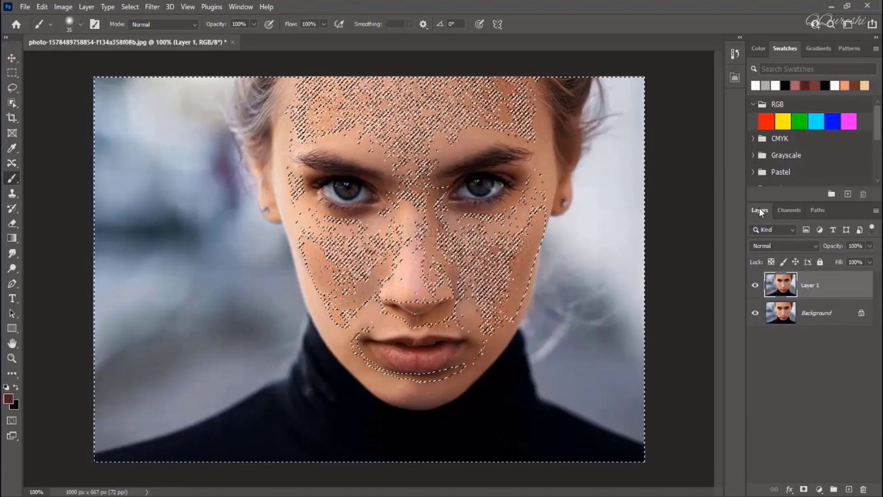
pyautogui.hotkey('ctrl', 'shift', 'i')
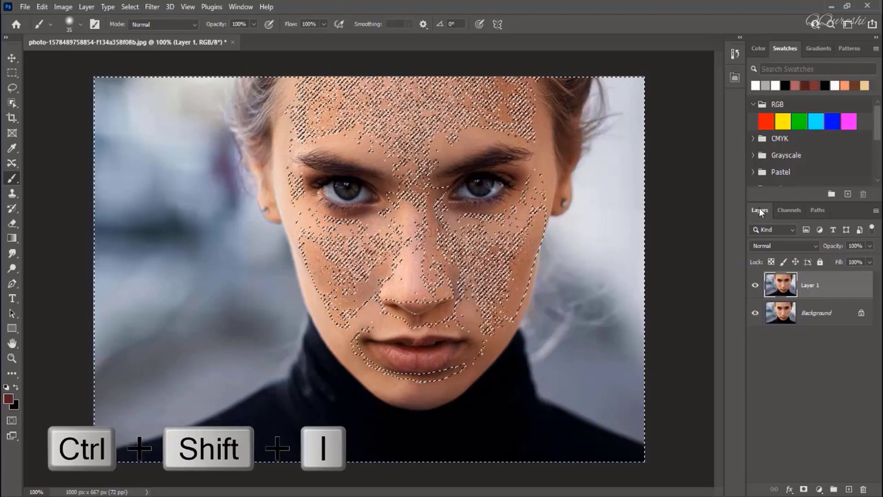
pyautogui.hotkey('ctrl', 'shift', 'i')
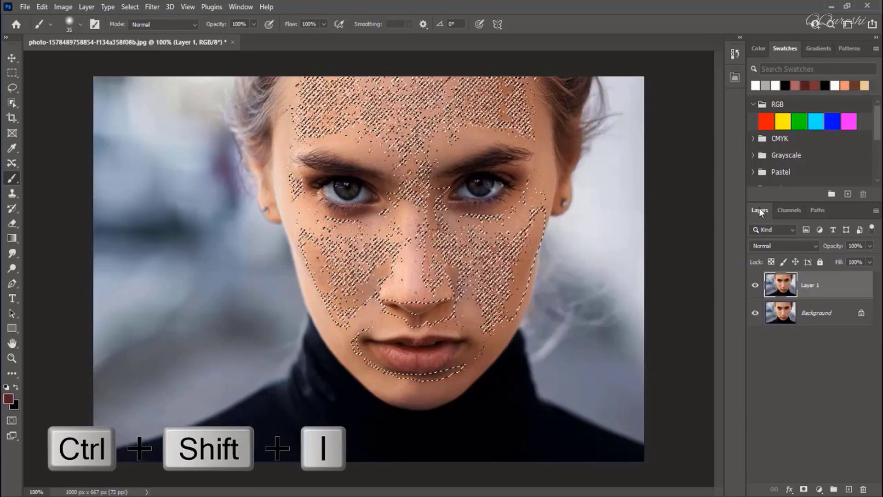
# Add a Curves adjustment layer from the selection and raise the middle of its RGB curve to brighten the freckles into the skin.
pyautogui.click(820, 490)
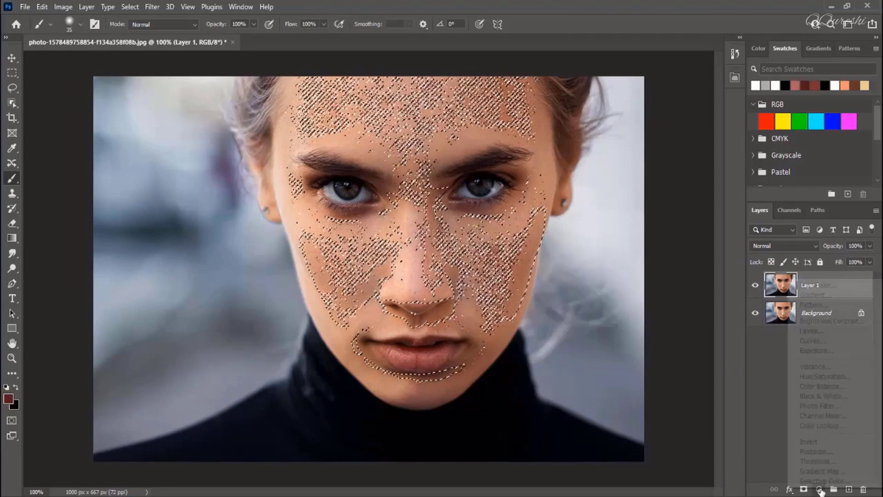
pyautogui.click(815, 340)
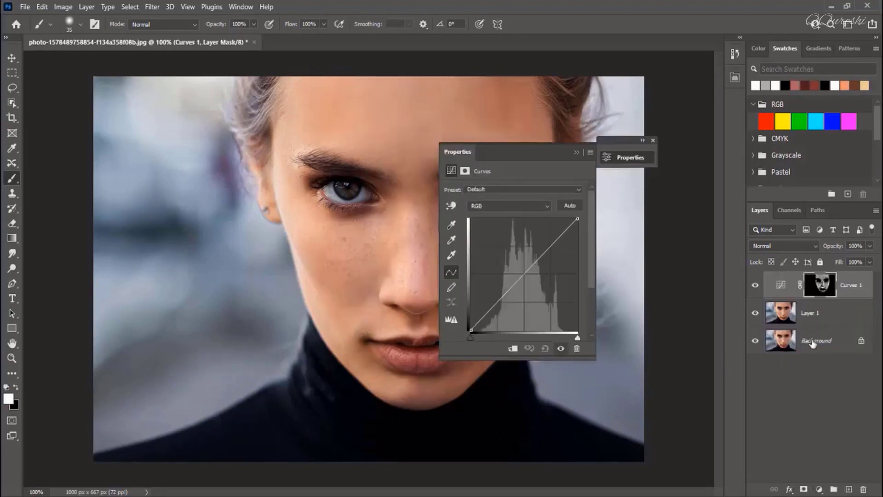
pyautogui.moveTo(517, 151); pyautogui.dragTo(595, 154)
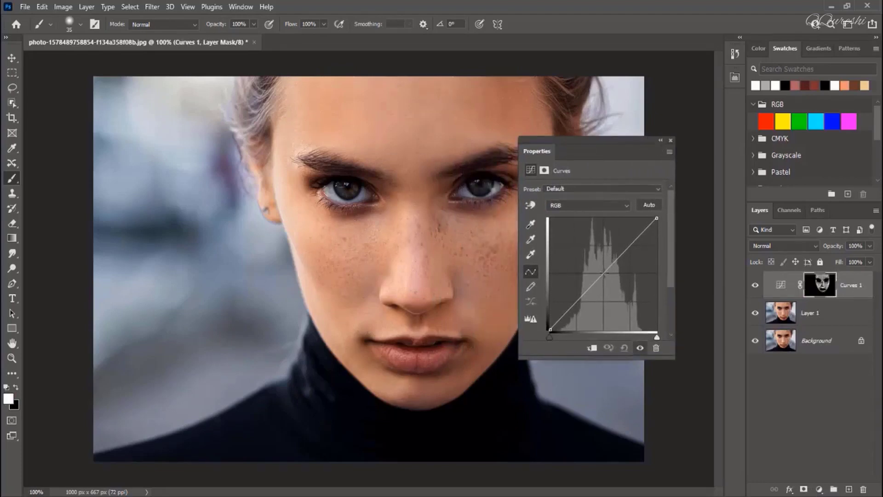
pyautogui.moveTo(606, 274); pyautogui.dragTo(597, 261)
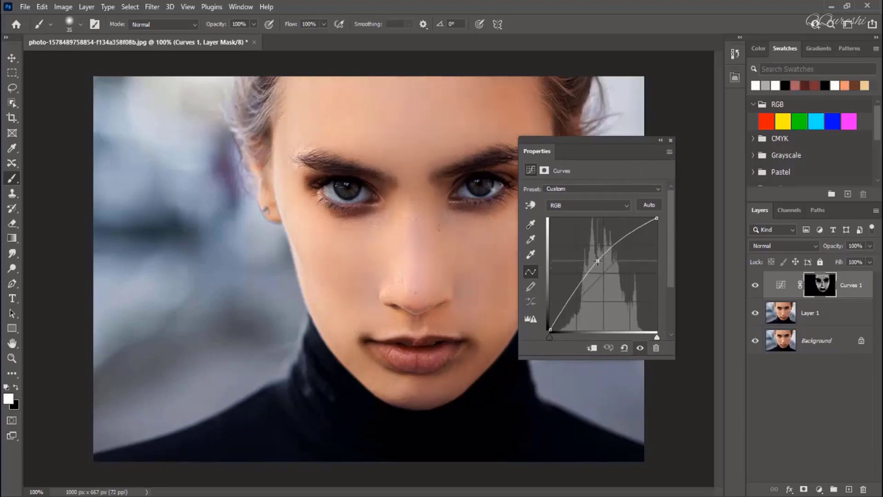
pyautogui.moveTo(585, 151); pyautogui.dragTo(634, 135)
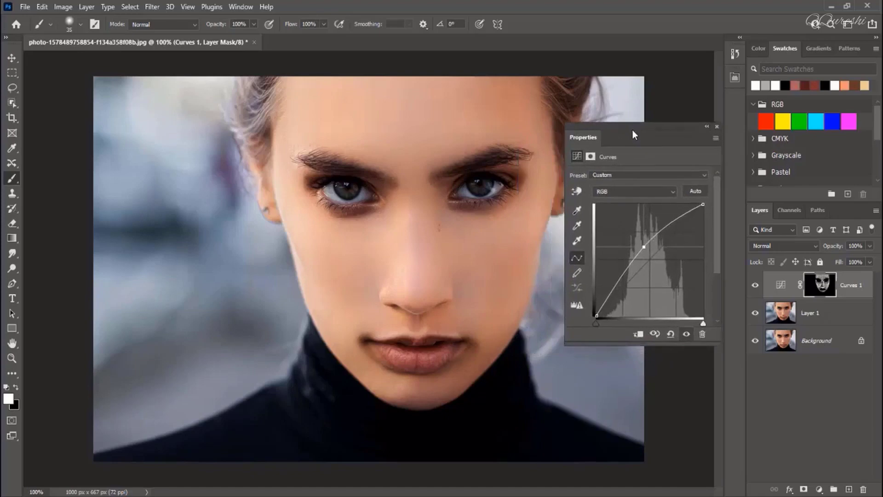
pyautogui.click(717, 126)
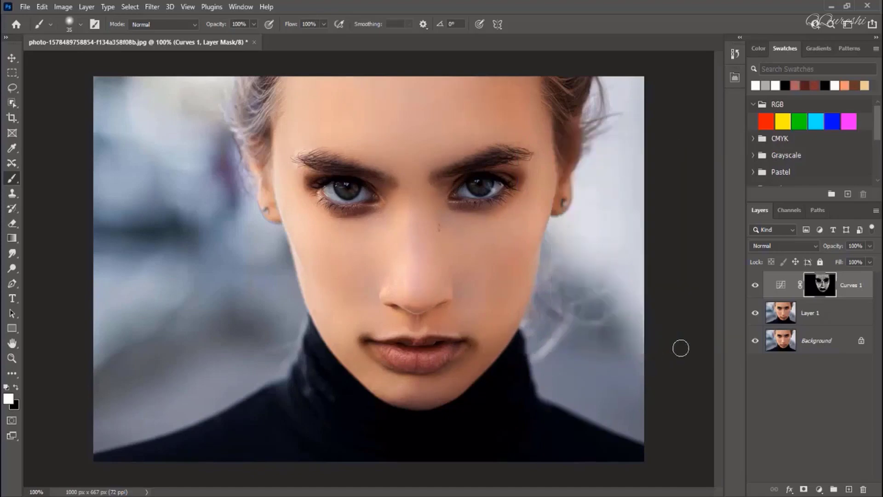
# Toggle the Curves adjustment layer off and on twice to compare the skin before and after.
pyautogui.click(756, 287)
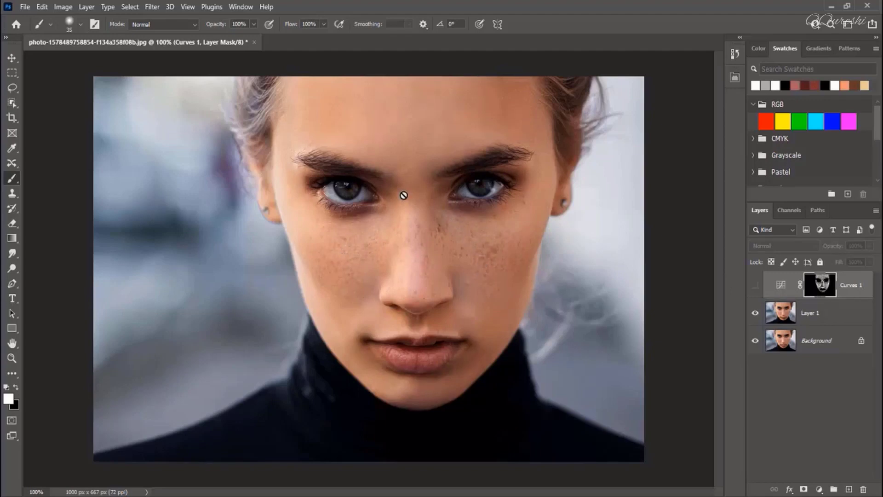
pyautogui.click(755, 288)
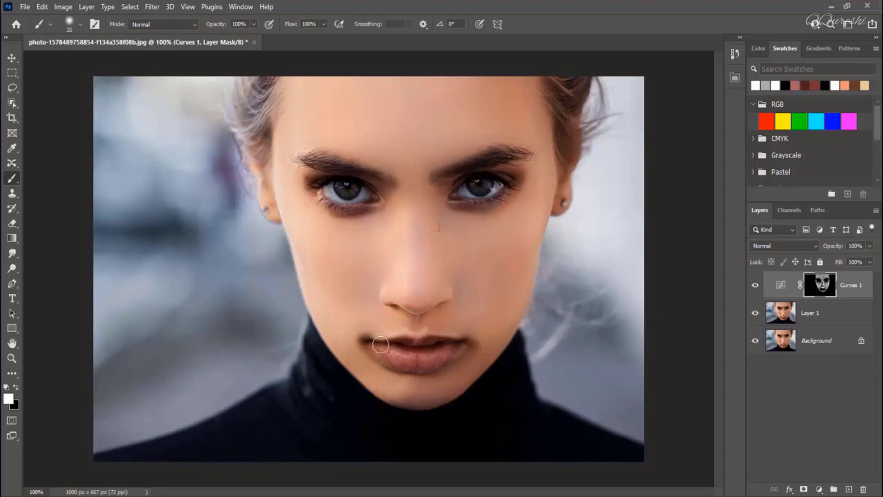
pyautogui.click(756, 286)
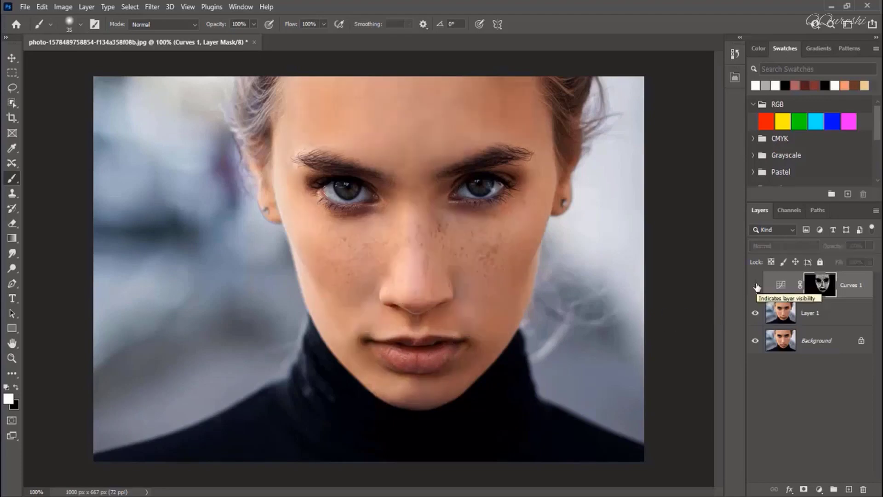
pyautogui.click(756, 287)
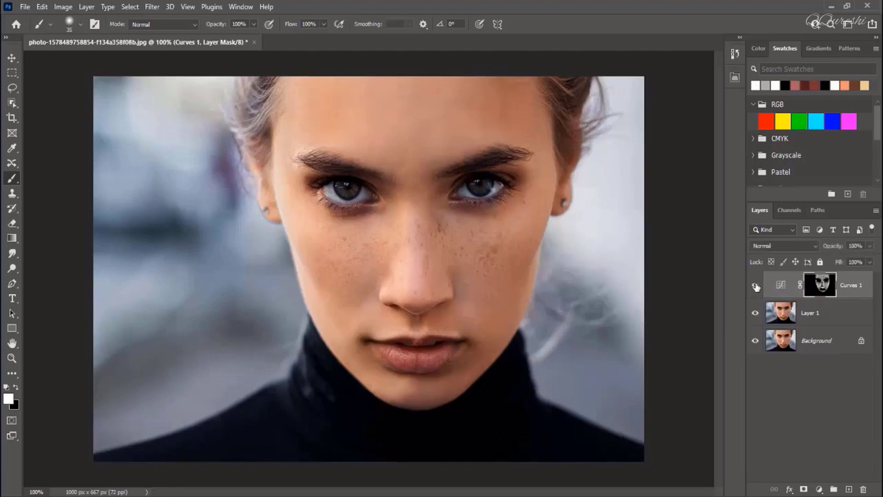